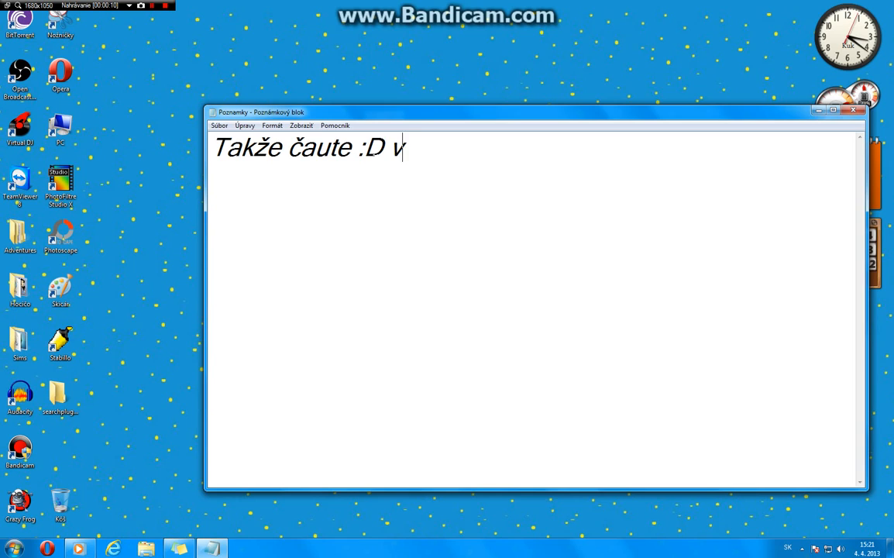
- Complete the opening greeting with "vítam vás u dalšieho videa :D dnes si ukážeme ako vytvoriť odkaz na vypnutie PC :D"
type("vás u d")
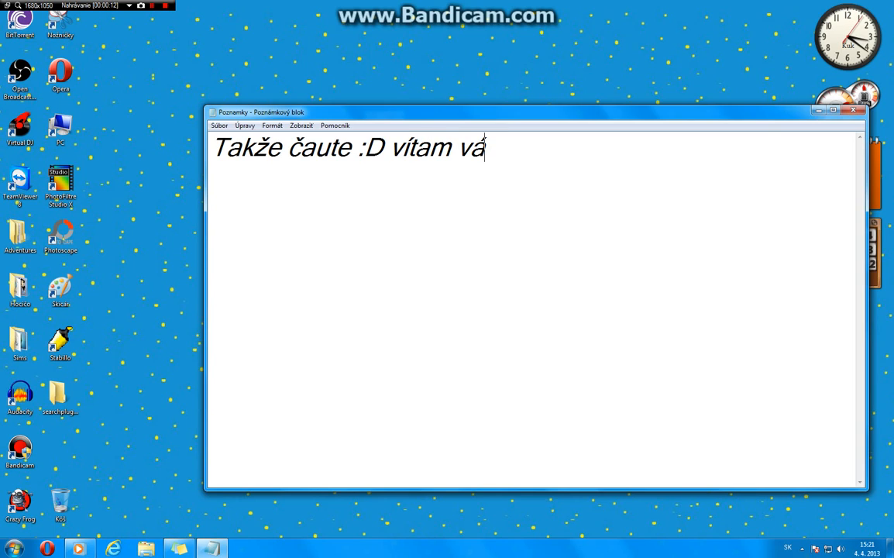
type("a")
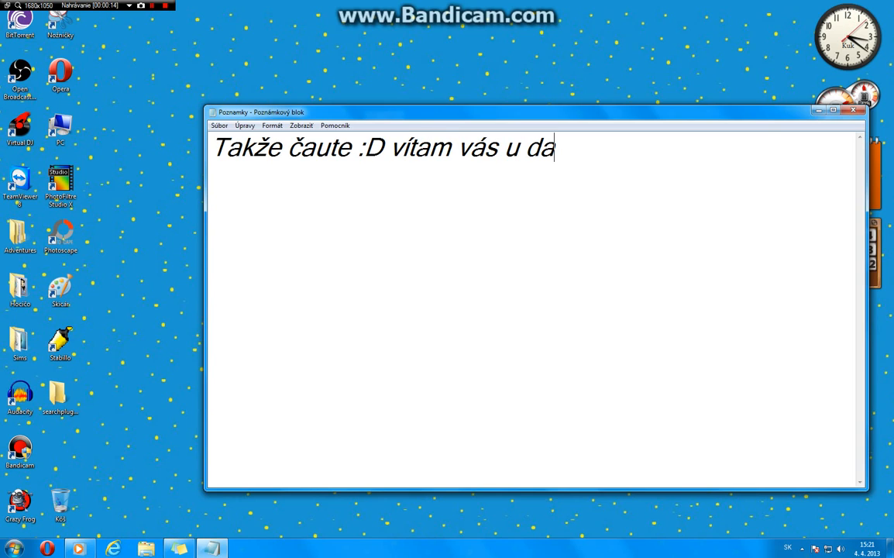
type("lšieho vi")
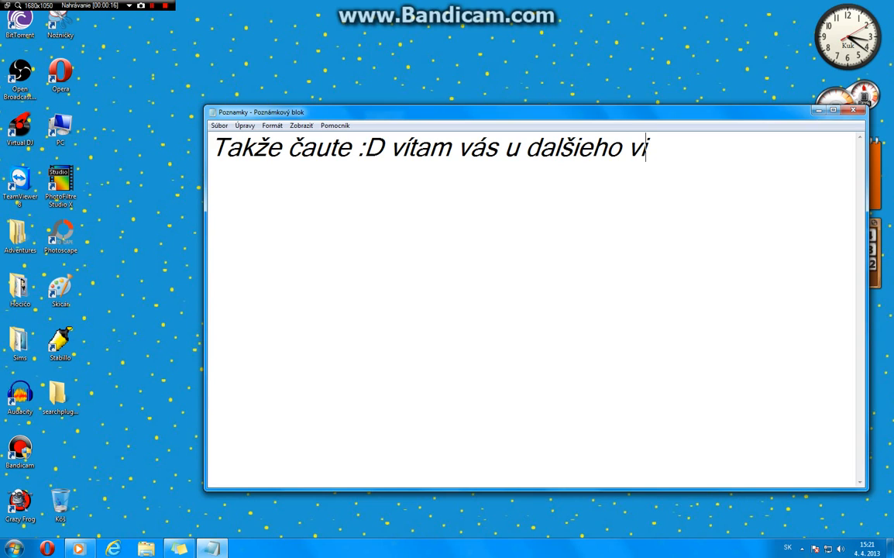
type("dea :D dnes si")
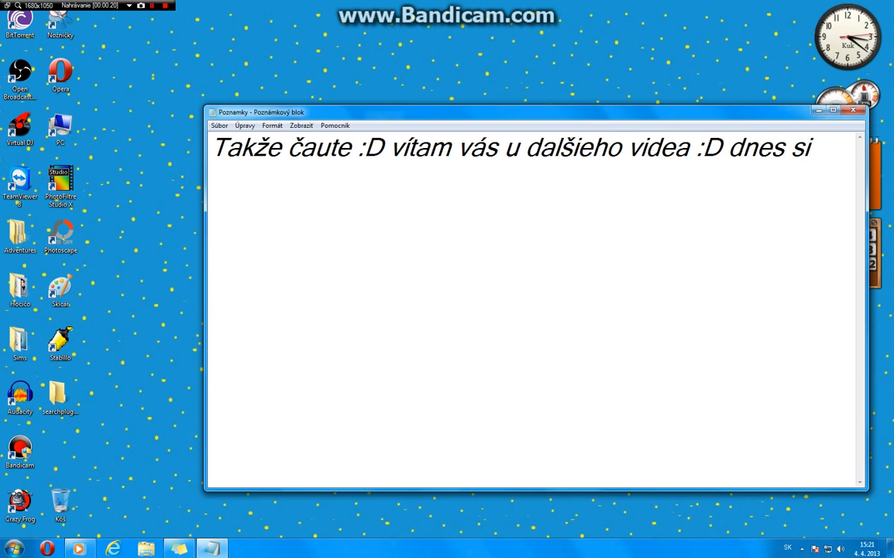
type(" ukáže")
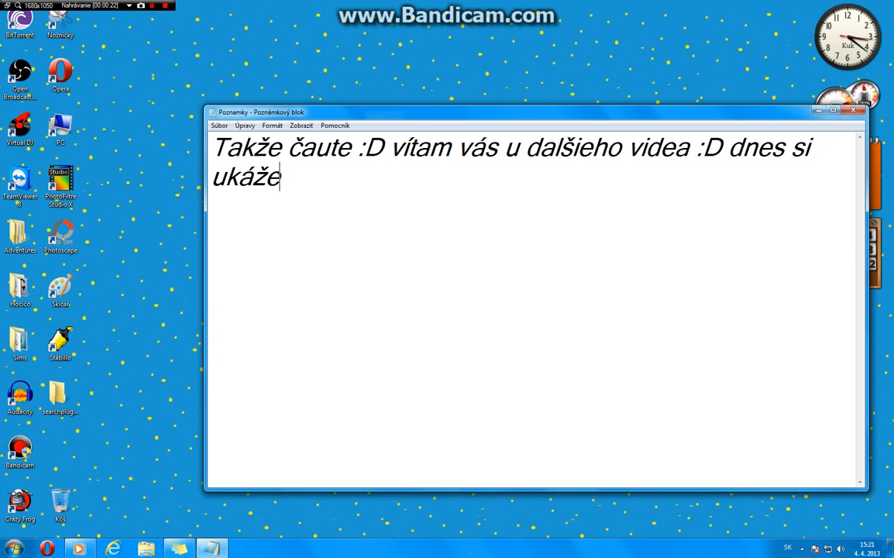
type("me an")
key("BackSpace")
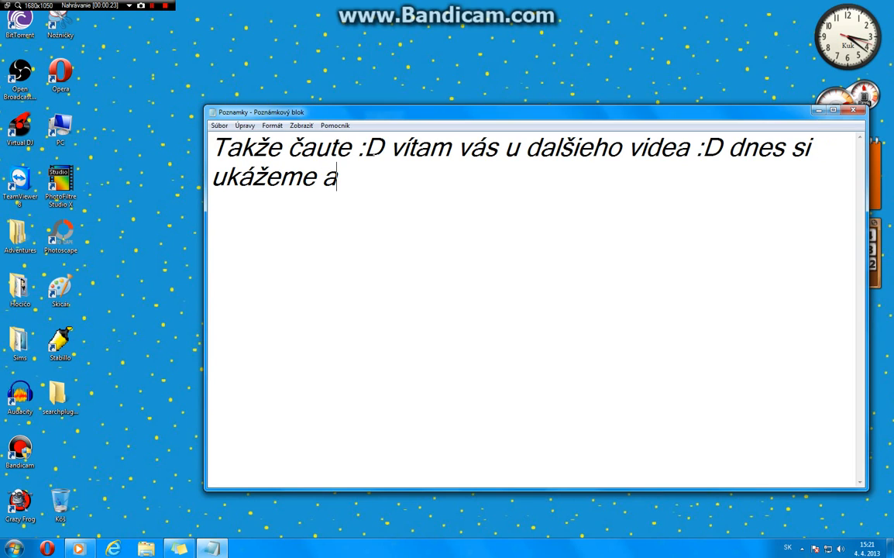
type("ko vytvo")
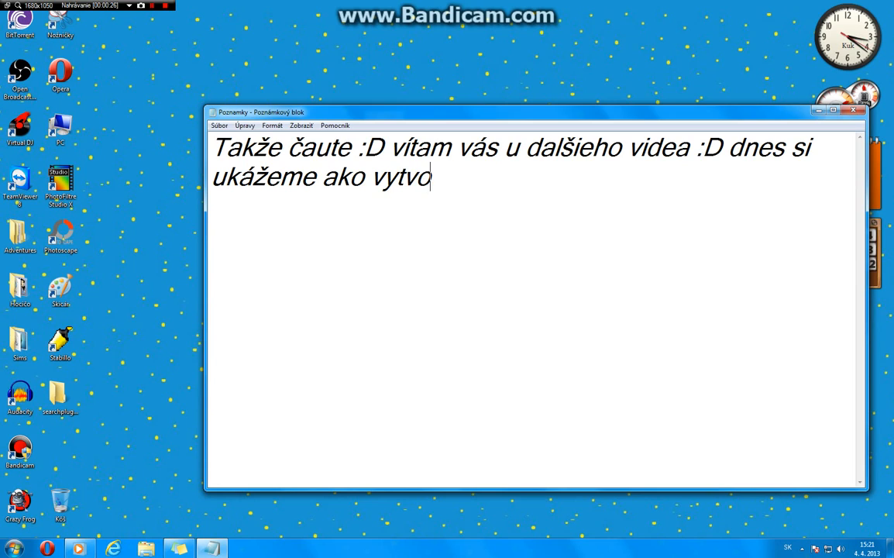
type("riť")
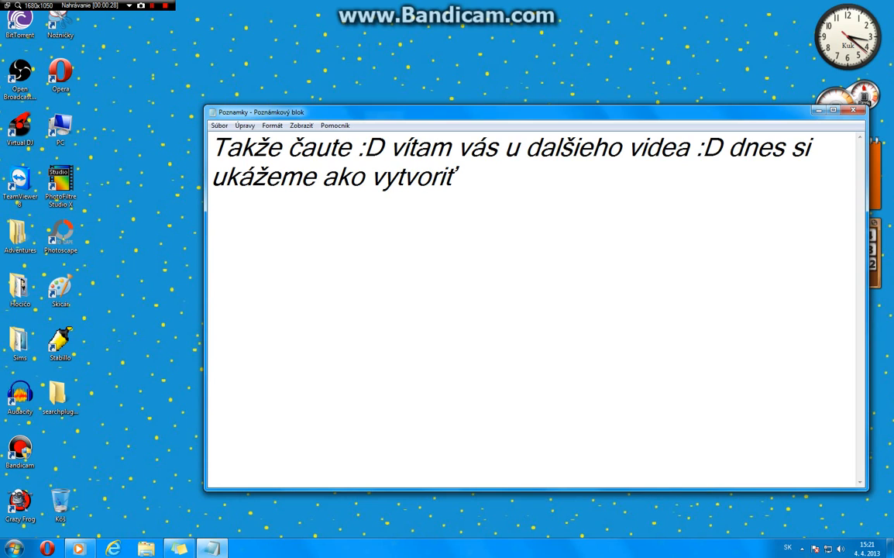
type(" odkaz na")
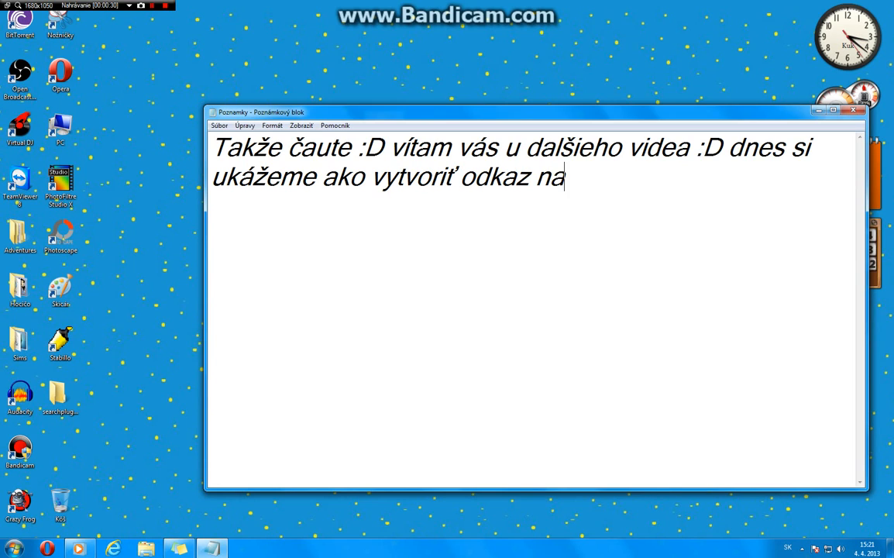
type(" vypnuti")
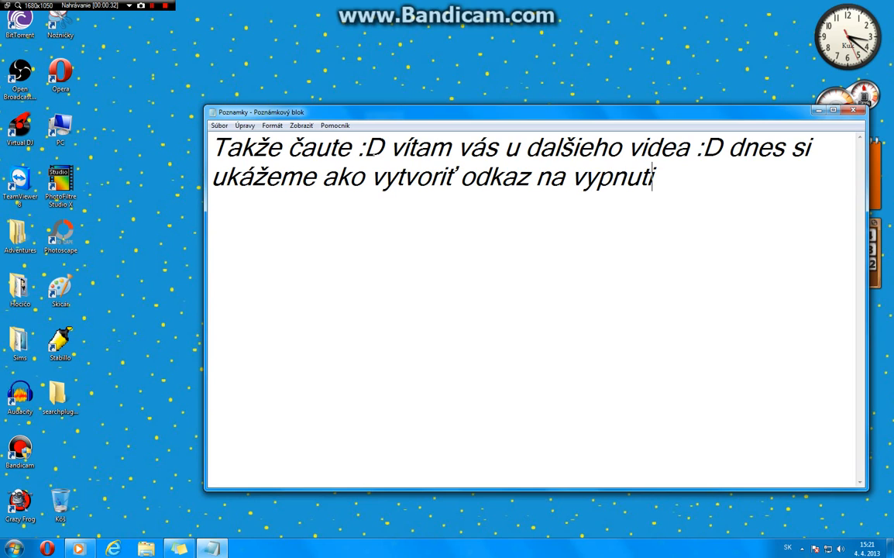
type("e PC :D")
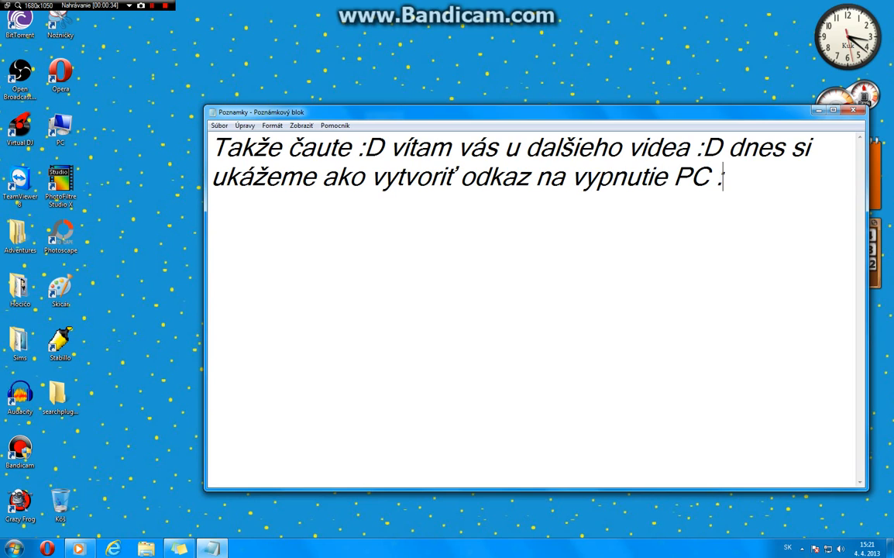
- Leave a blank line below the greeting and begin the instructions with "1. Pravým tlačidlom myši klikneme na plochu"
key("Return")
key("Return")
type("1.")
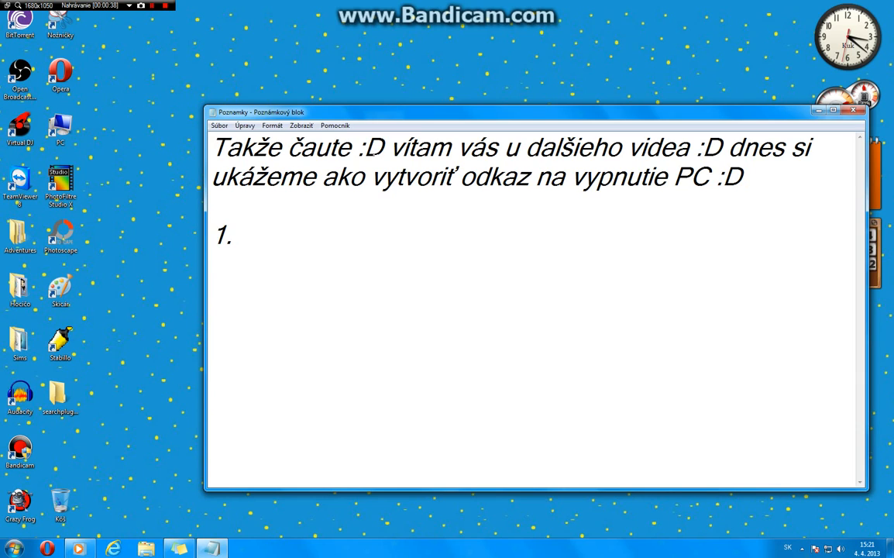
type(" Pravým r")
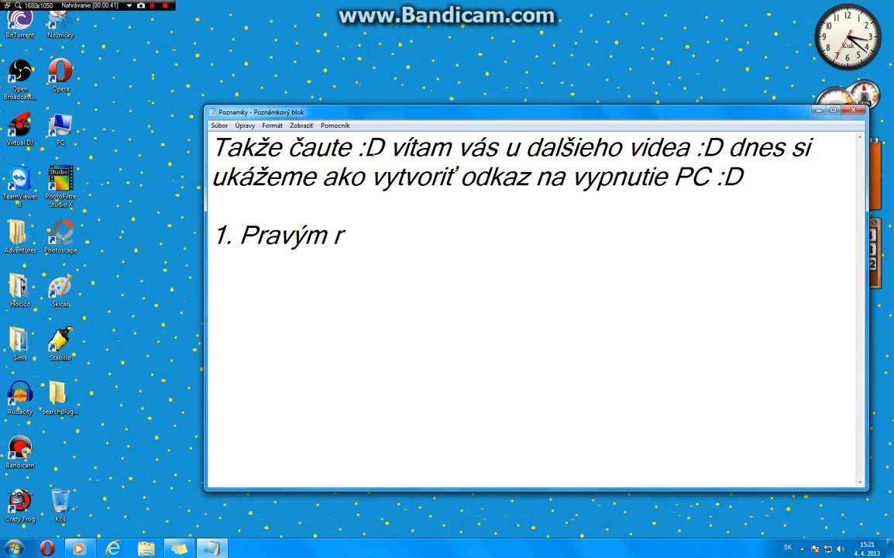
key("BackSpace")
type("tlačidlom my")
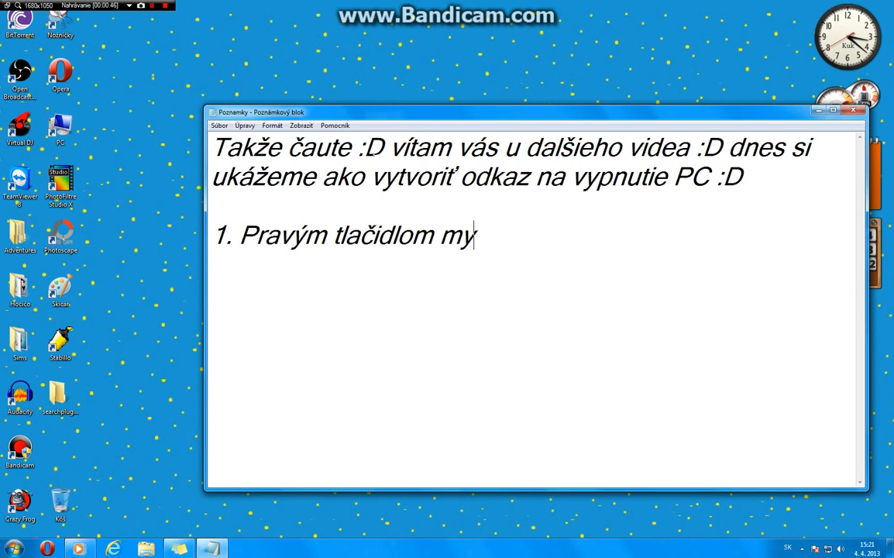
type("ši")
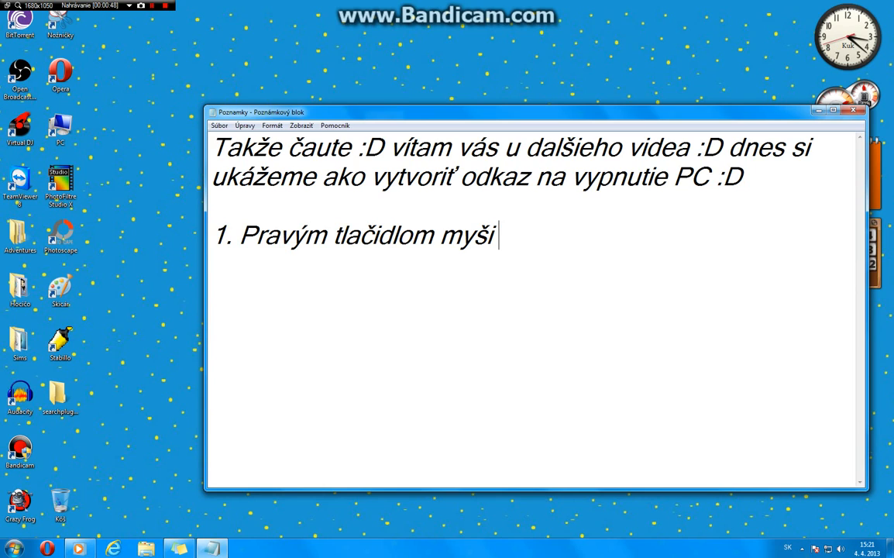
type(" klikne")
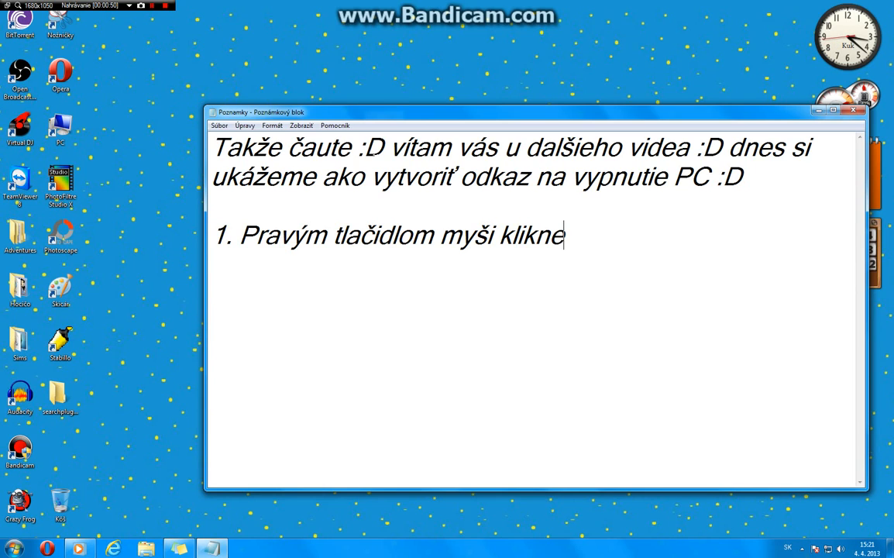
type("me na p")
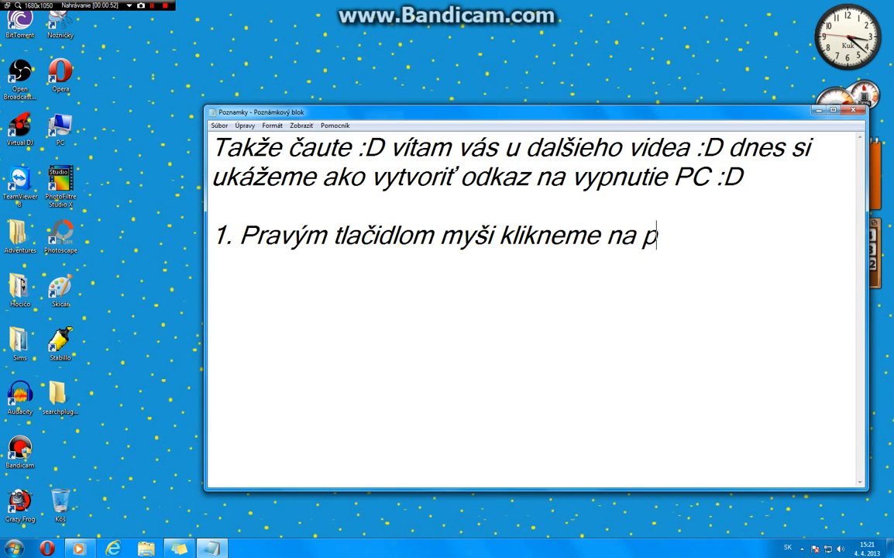
type("lochu")
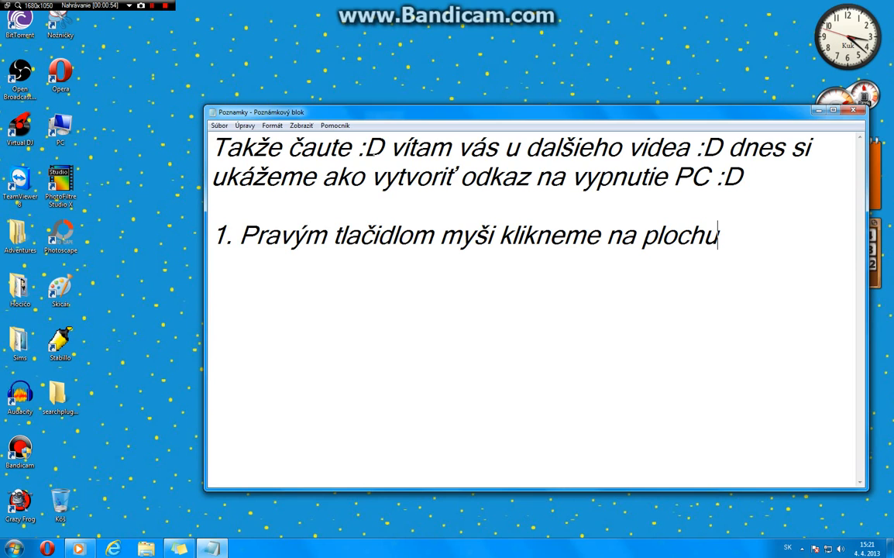
- Complete the first instruction with "a vyberieme možnosť nový --> odkaz"
type(" a vyber")
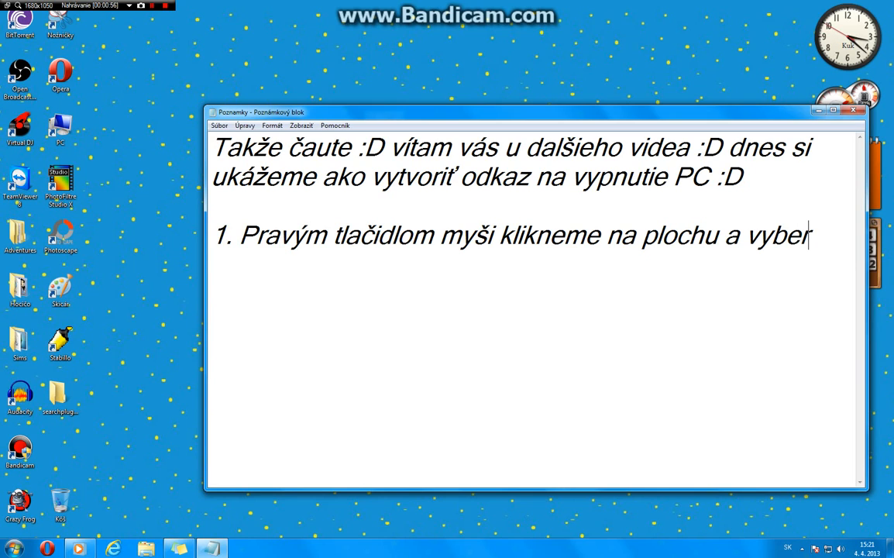
type("ieme mo")
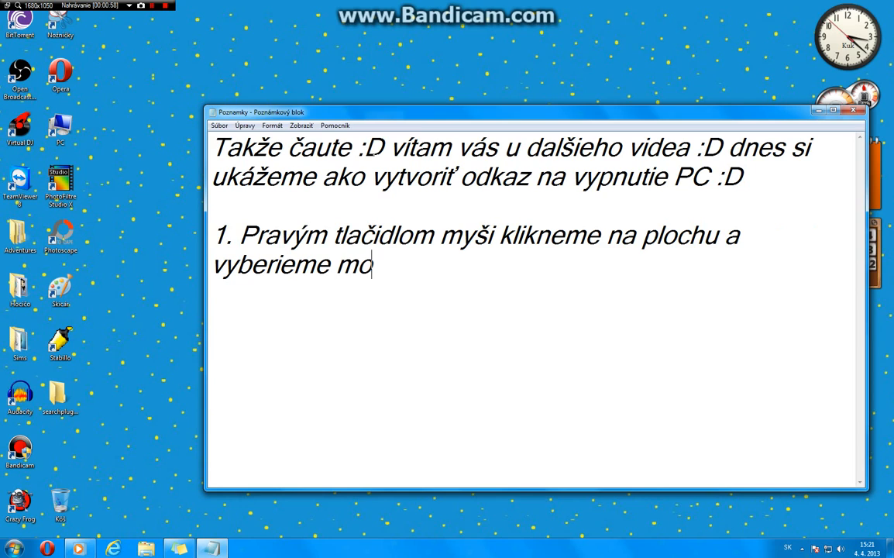
type("žnosť n")
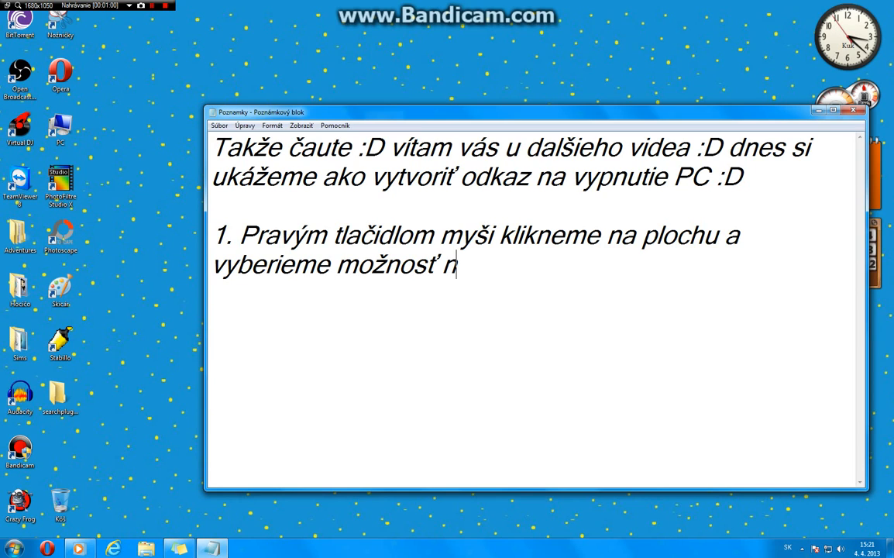
type("ový --")
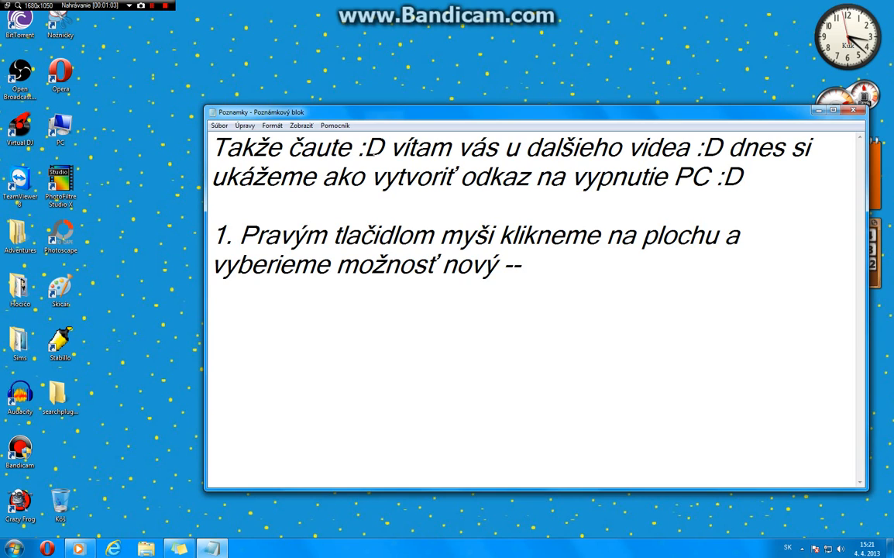
type("> odka")
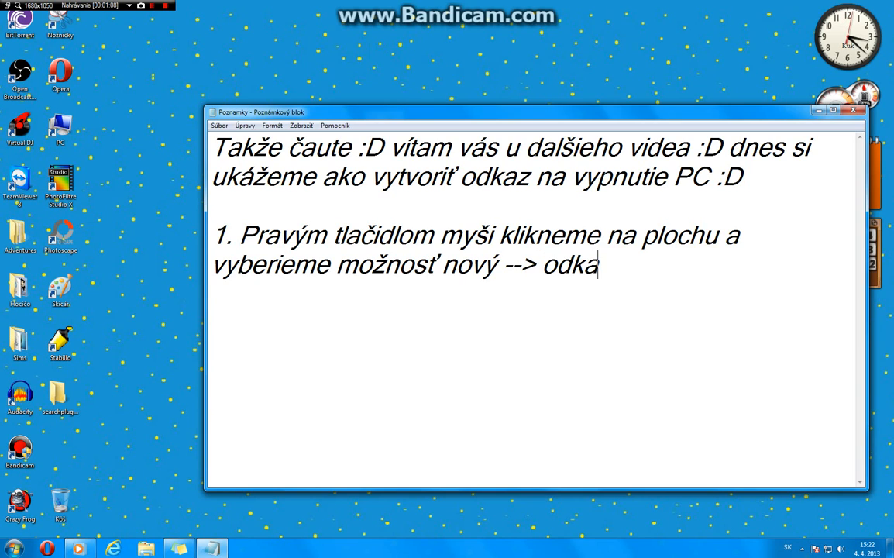
type("z")
- Start creating a new shortcut (Odkaz) on an empty area of the desktop
right_click(334, 60)
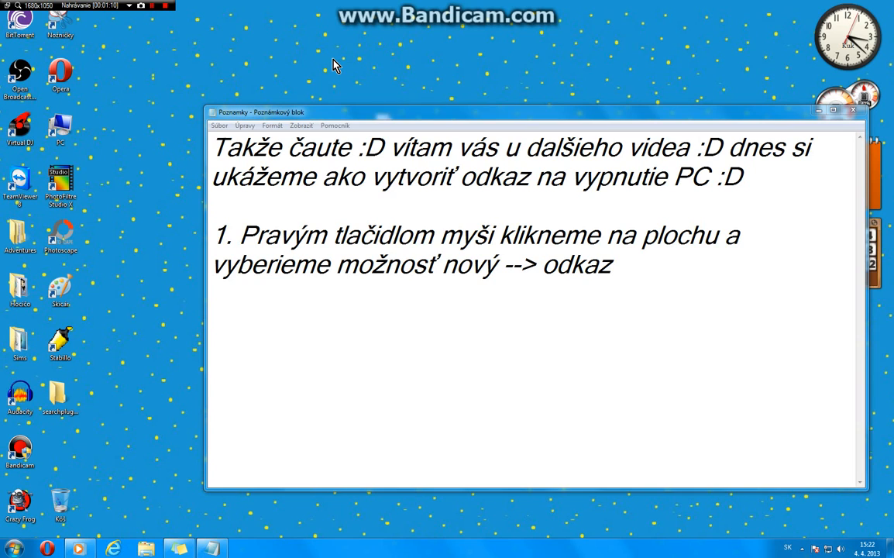
mouse_move(411, 154)
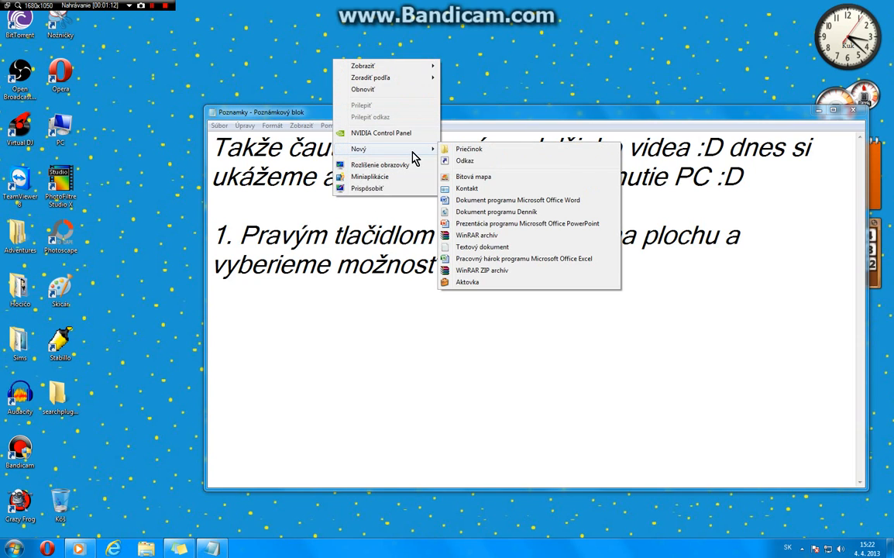
left_click(515, 163)
- Return to the Notepad notes and add a second instruction starting "2. napíšeme tam: shutdown -s -f -t 60 -c"
left_click(680, 235)
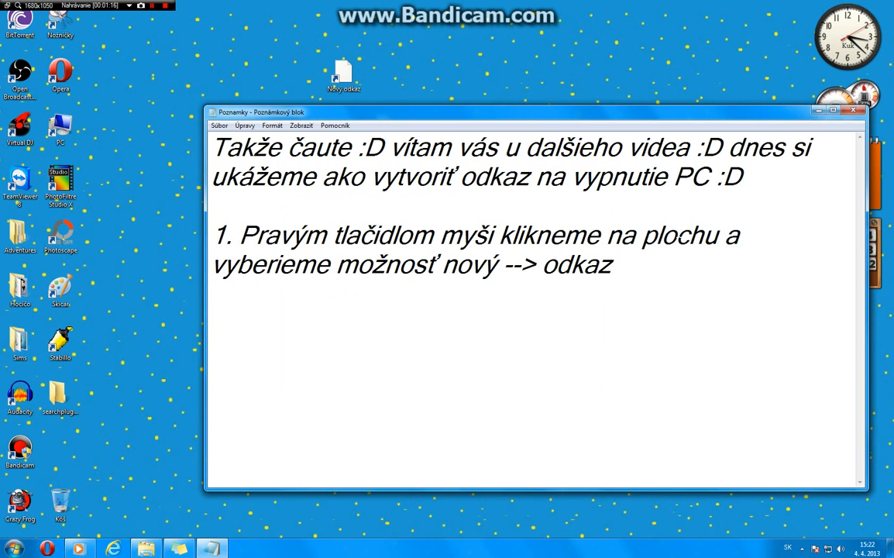
type("2. napíšeme tam")
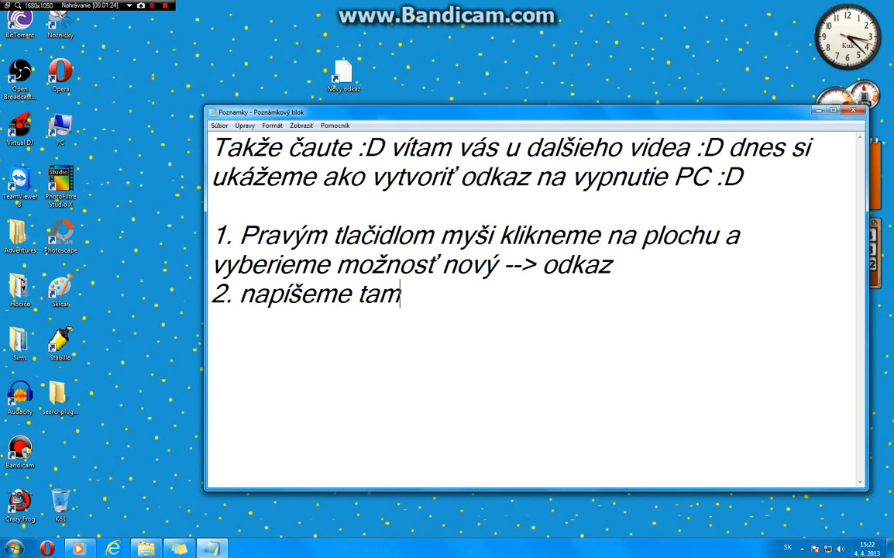
type(": shu")
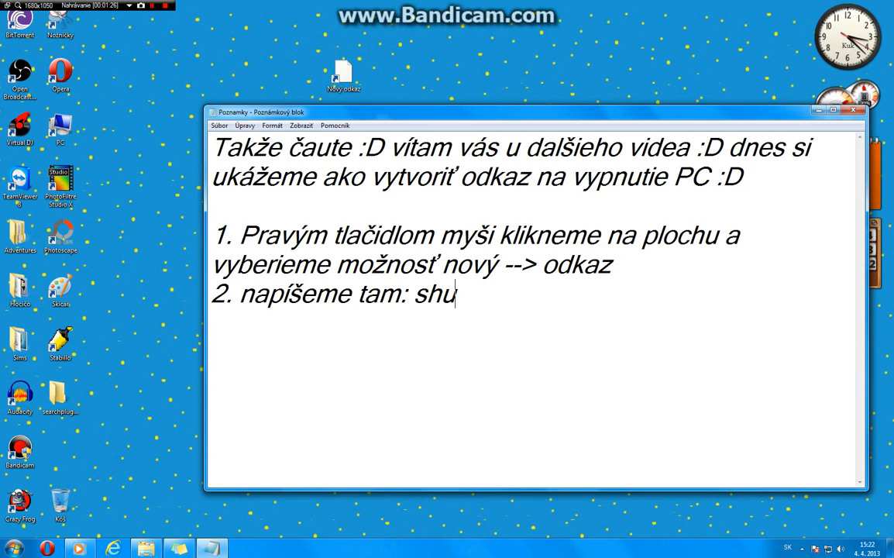
type("tdown -")
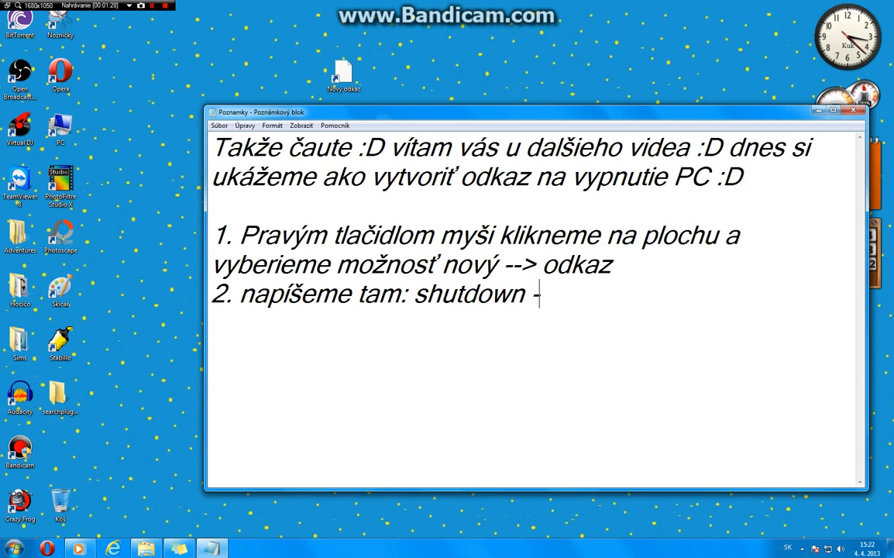
type("s -f")
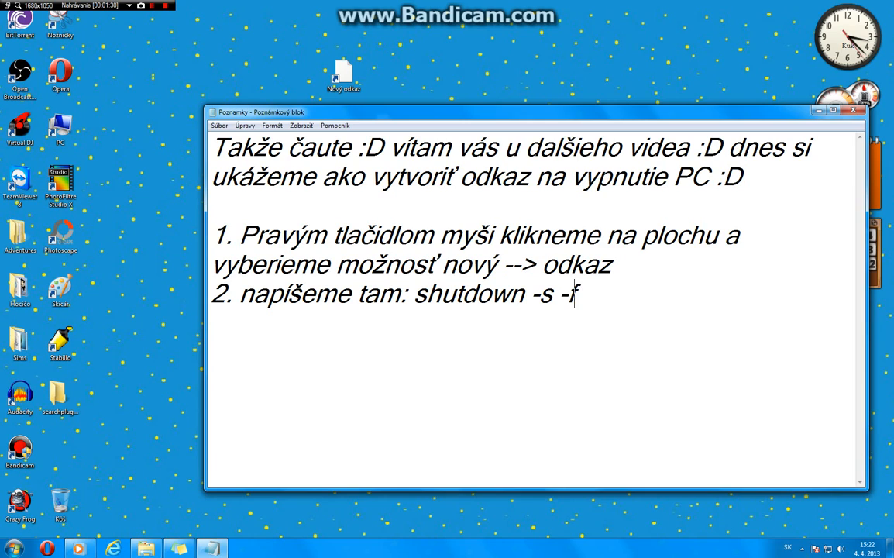
type(" -t 60")
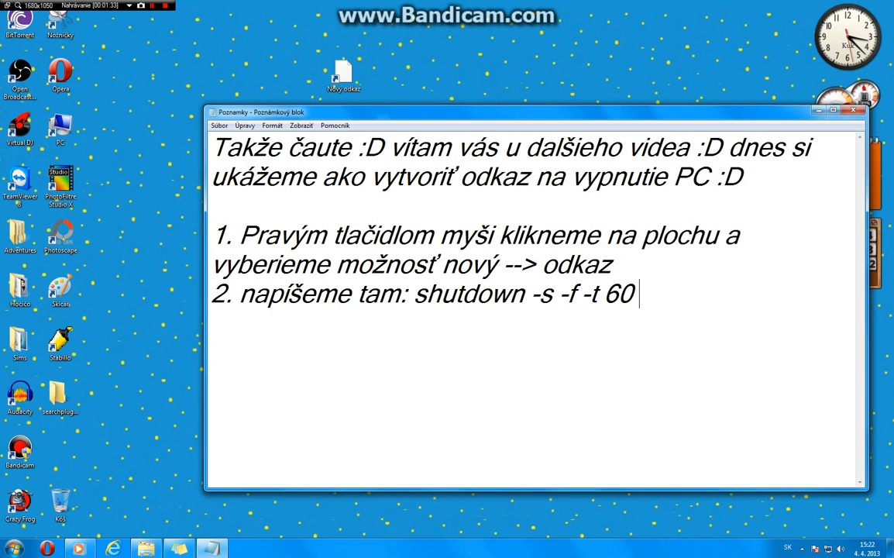
type(" -c")
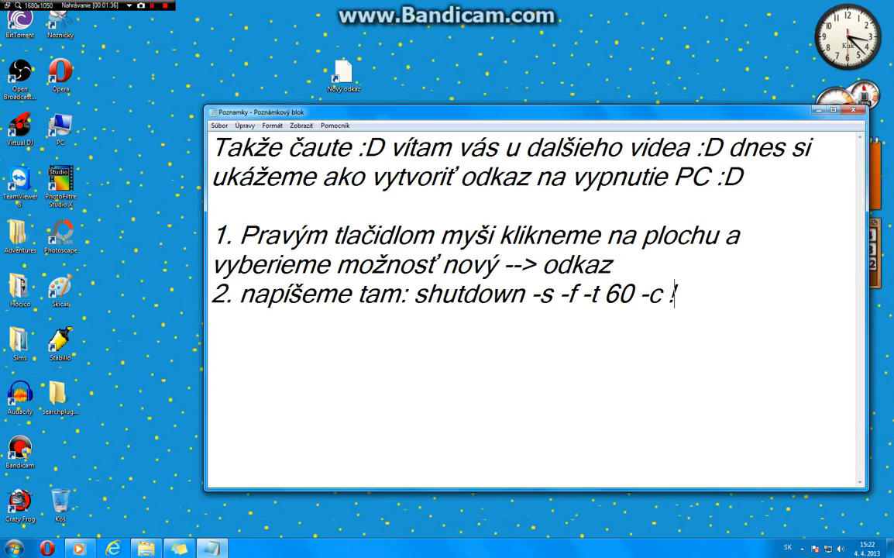
- Complete the shutdown command in the second instruction with the quoted message "HAHAHA si sa dal napáliť"
type(" \"HAHAHA ")
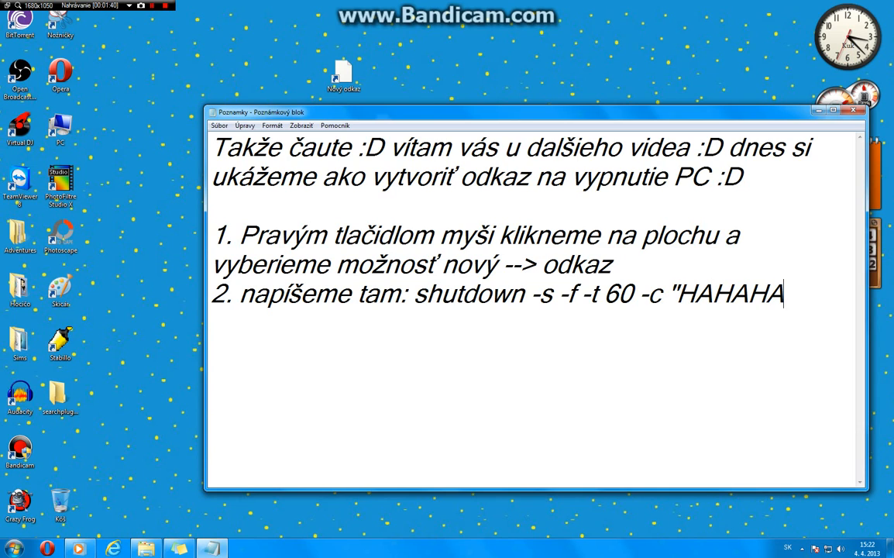
type("si sa d")
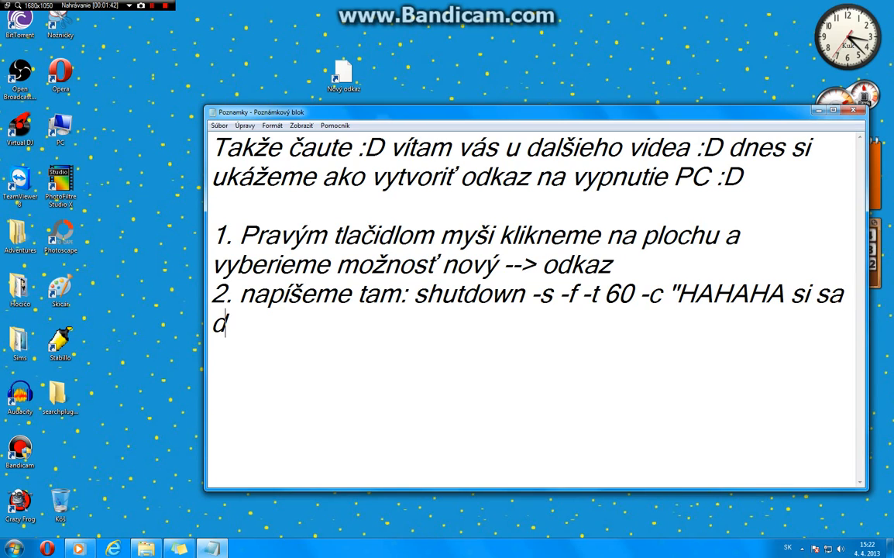
type("al napá")
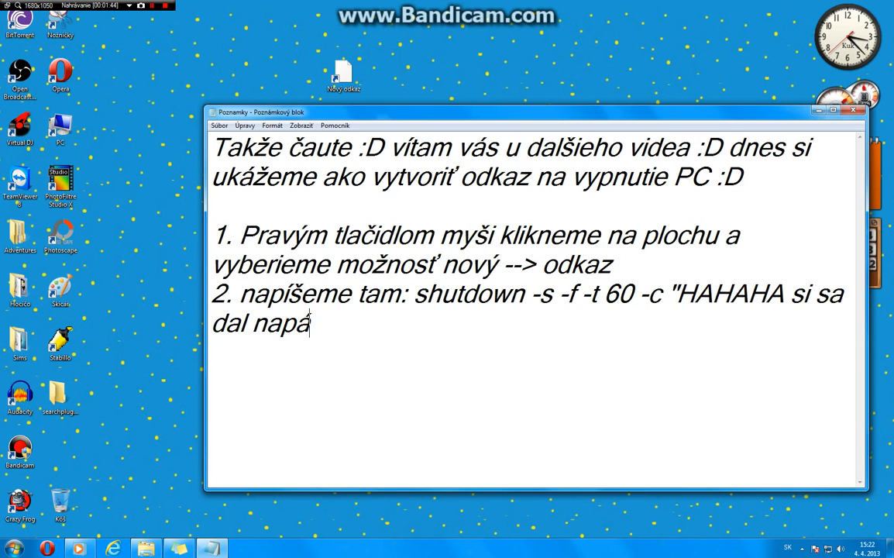
type("liť)")
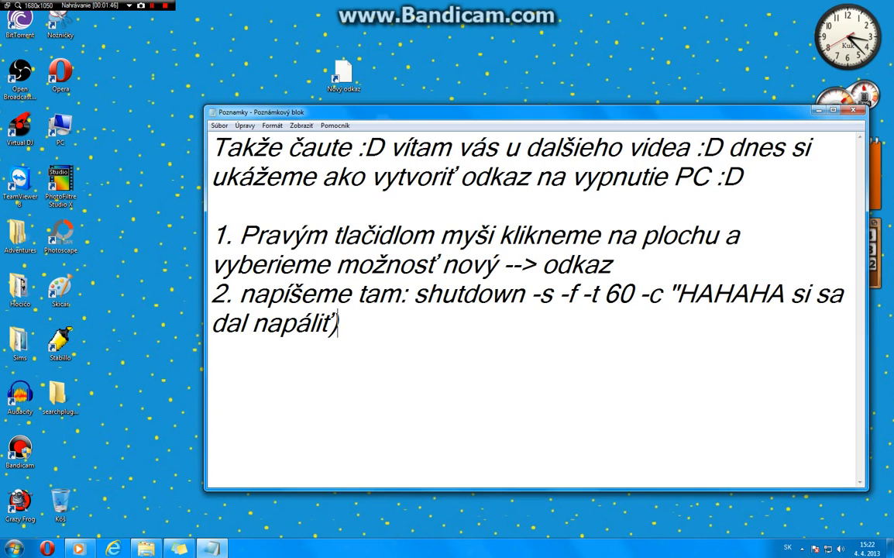
key("BackSpace")
type("\" ")
- Begin the third line of the instructions with "3. vysvetlenie : pc sa vypne o 60 sekund"
type("3")
type(". vy")
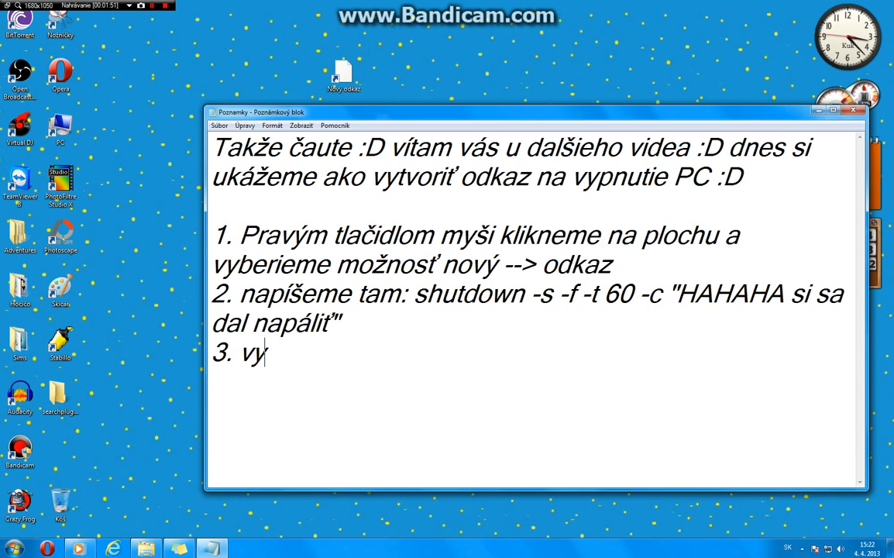
type("svetlenie ")
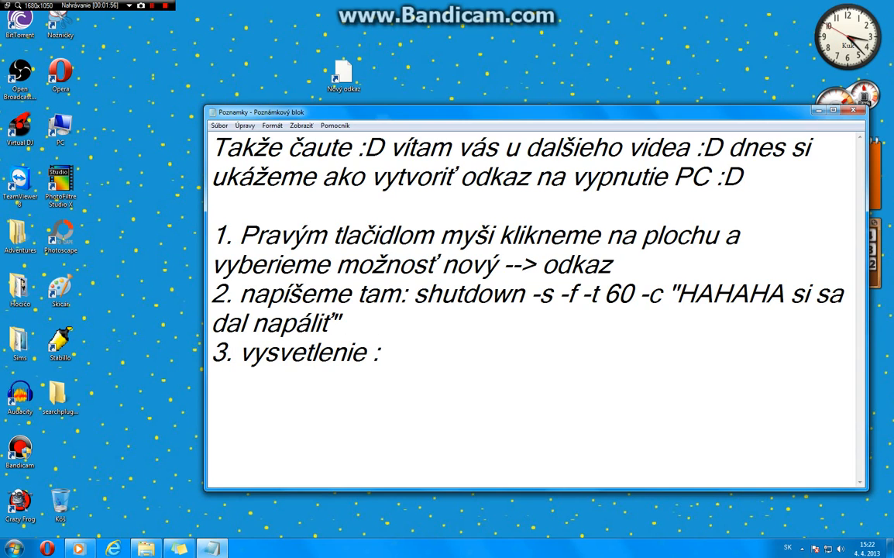
type(": pc sa")
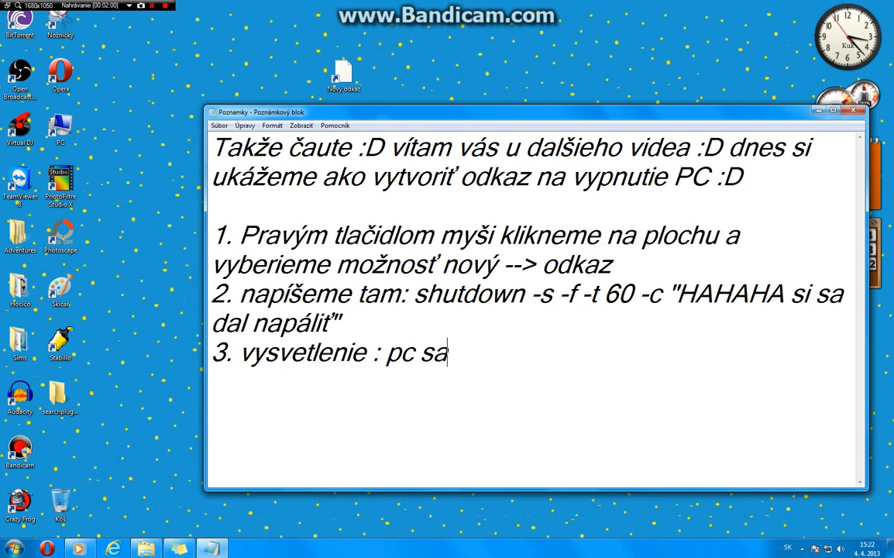
type(" vypne o")
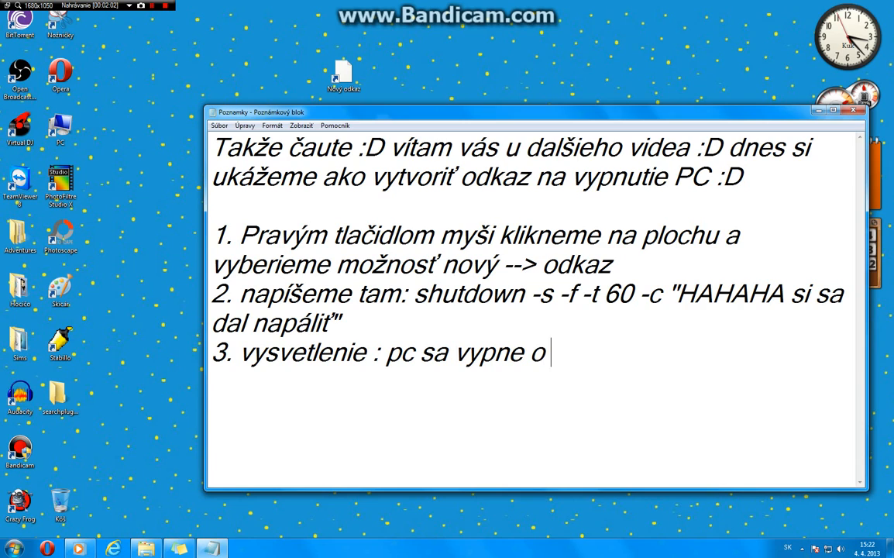
type(" 60")
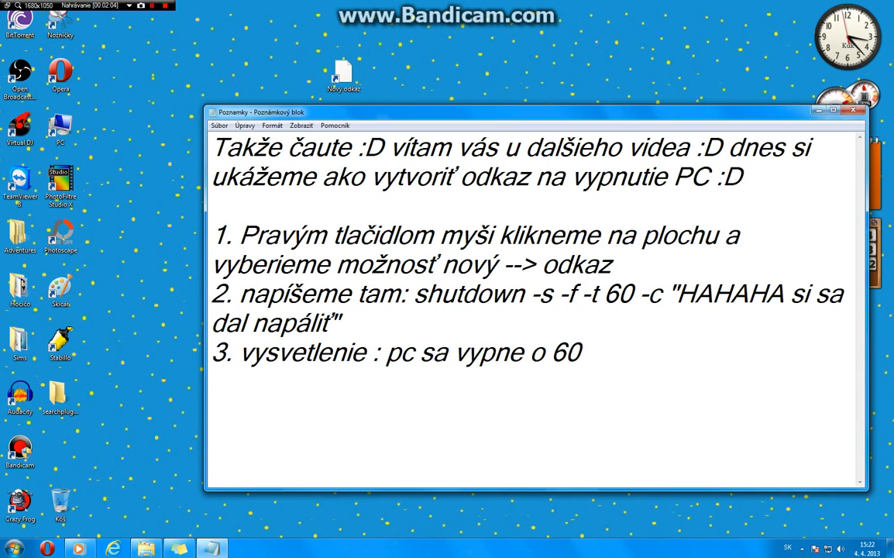
type(" sekund")
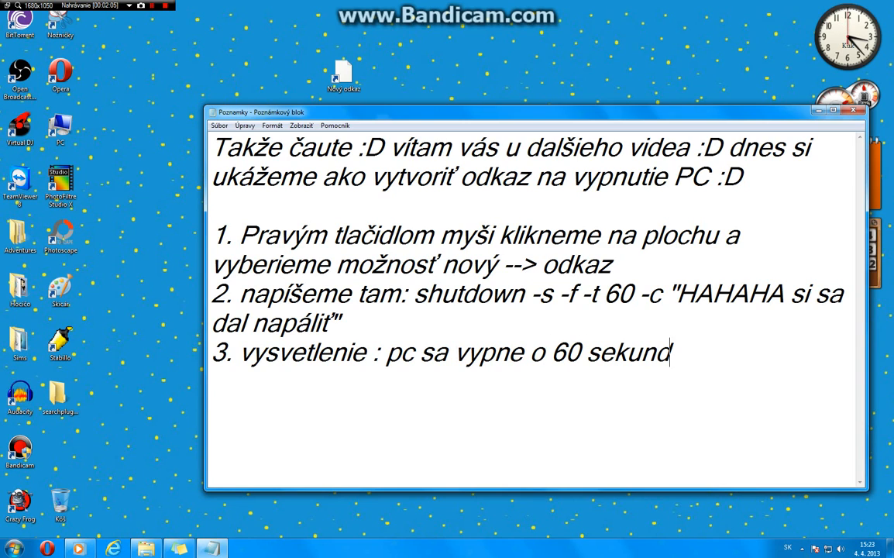
- Highlight the quoted shutdown message as an illustration and complete the third line with "a upozornenie bude zniet takto :D :D"
type(" a upoz")
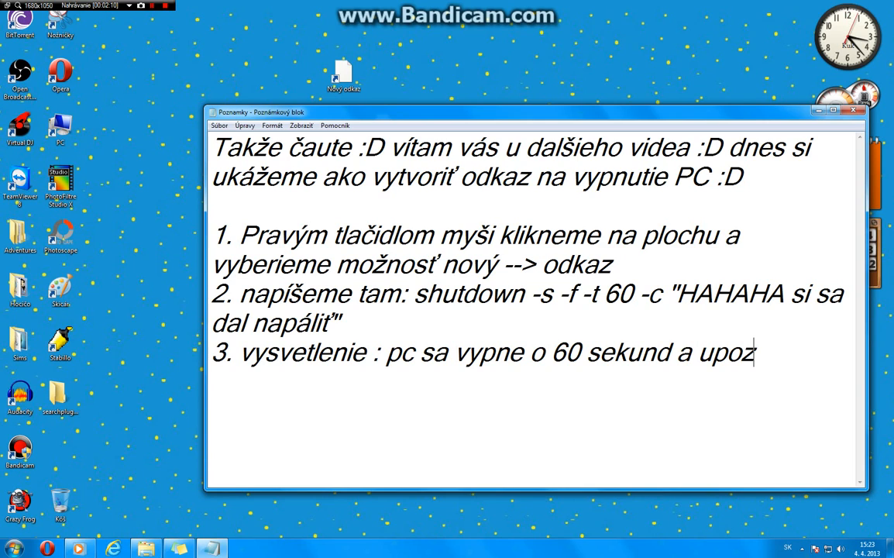
type("ornenie ")
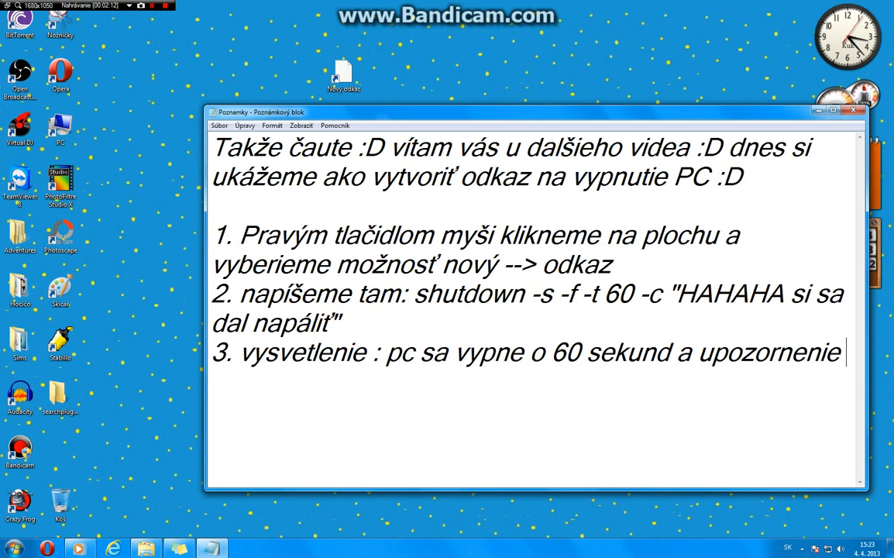
type("bude zni")
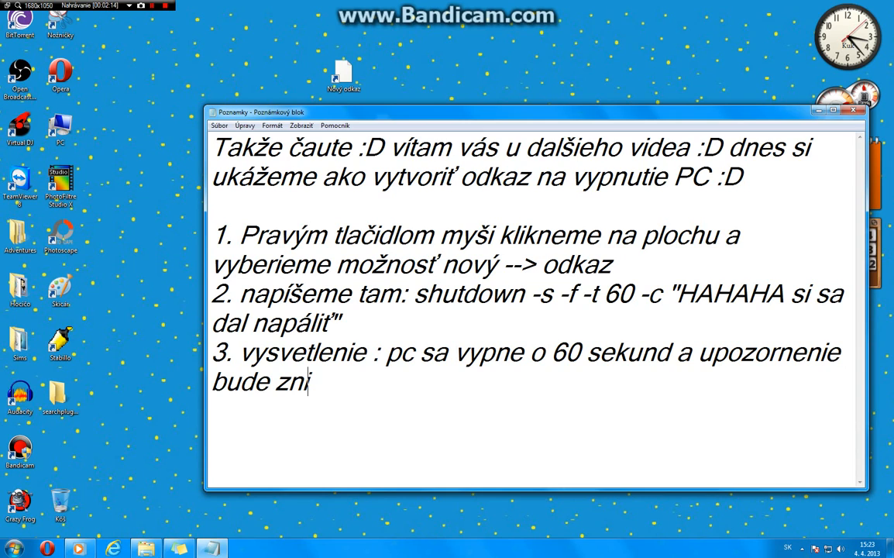
type("eť takto")
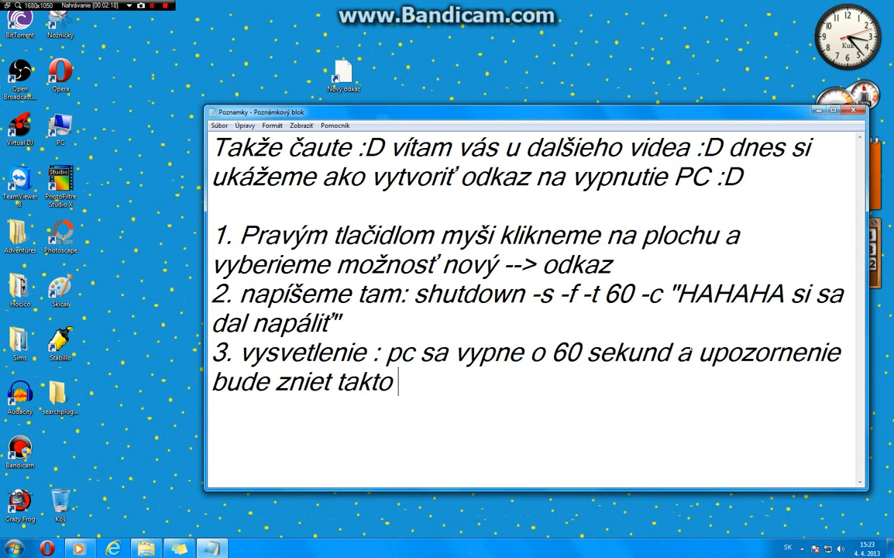
left_click_drag(678, 295, 330, 322)
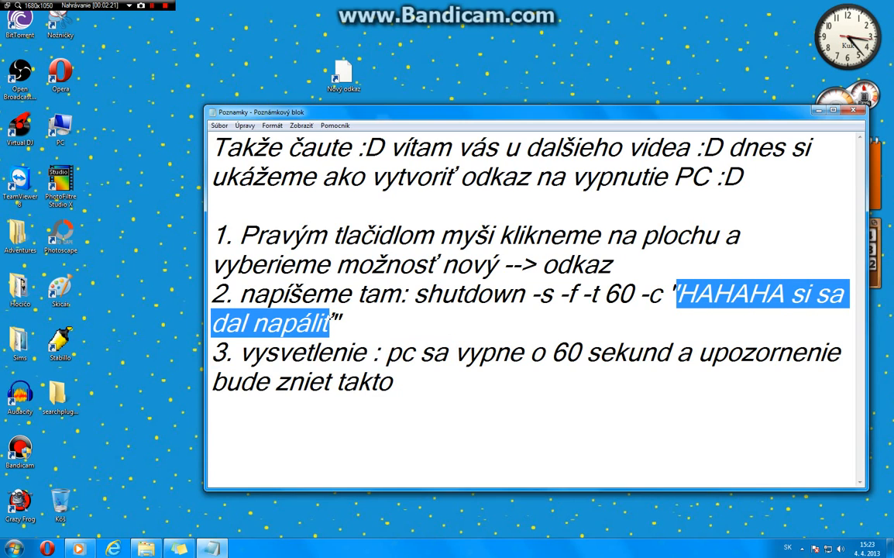
left_click(399, 382)
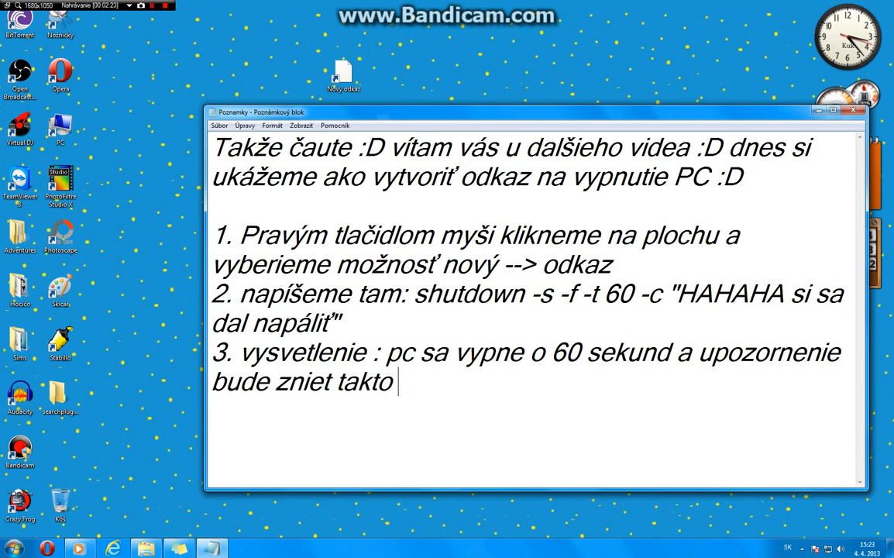
type(":D :D")
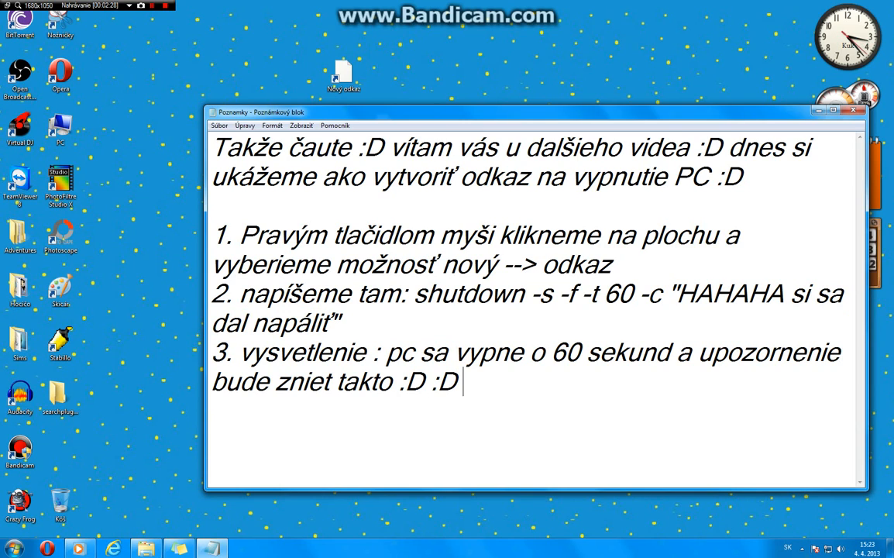
- Leave a blank line below the instructions and write "idem to skusit"
key("Return")
key("Return")
type("idem to sku")
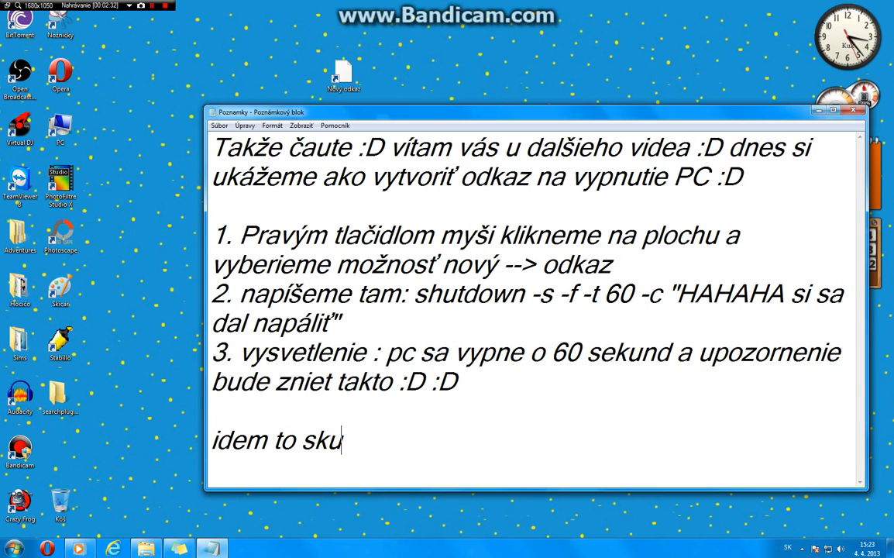
type("sit")
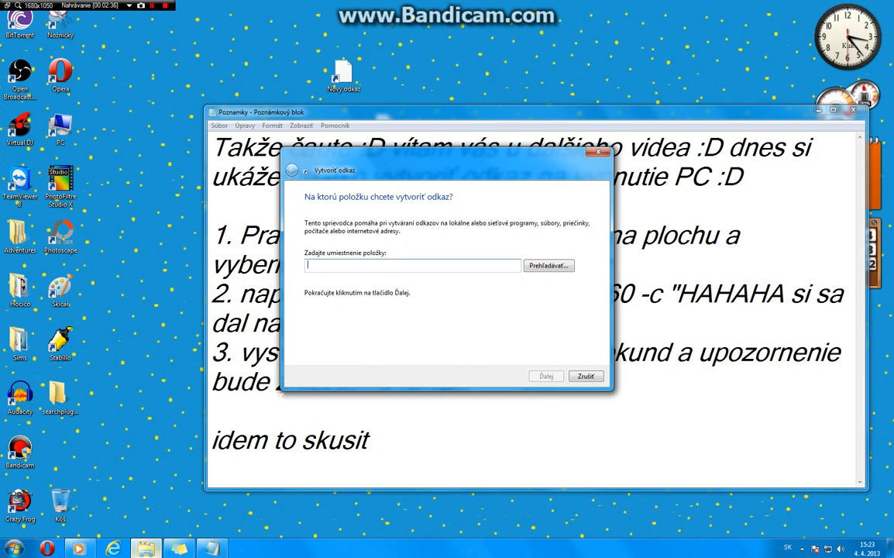
- In the shortcut wizard, set the item location to shutdown -s -f -t 60 -c "HAHAHA si sa dal napáliť" and continue to the naming page
type("shu")
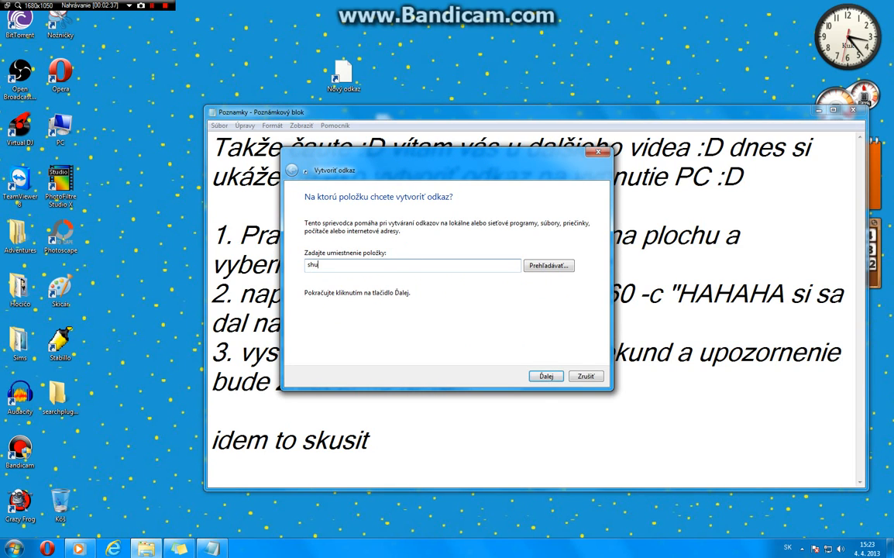
type("tdown -s -f -")
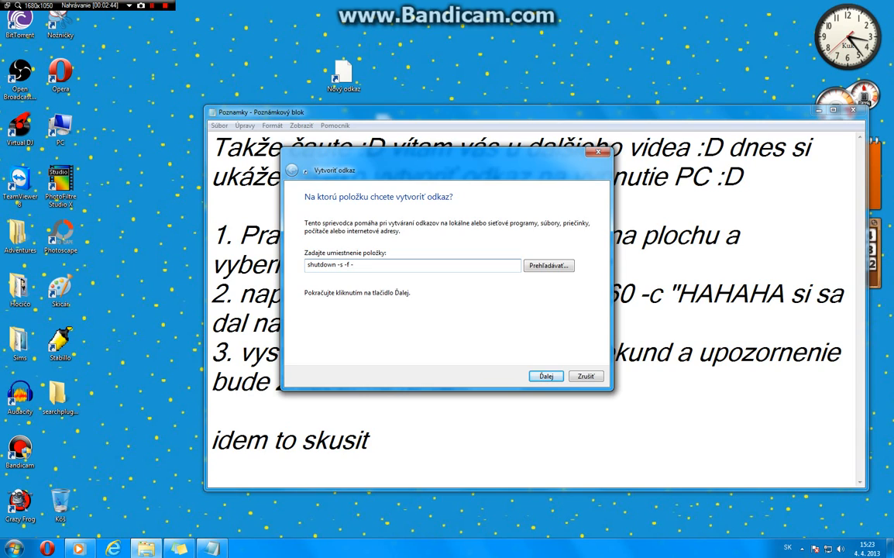
type("t 60 -c \"HAHAHA")
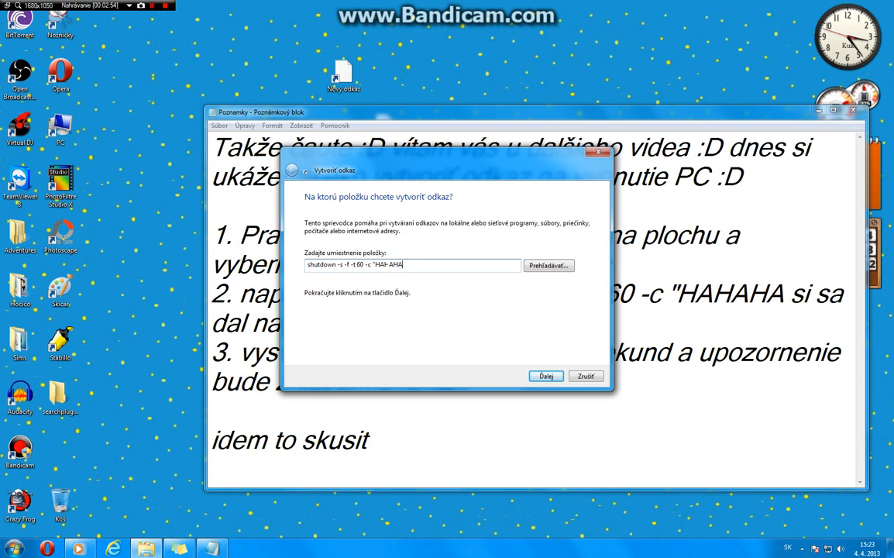
type(" si sa dal napálit\"")
left_click(542, 377)
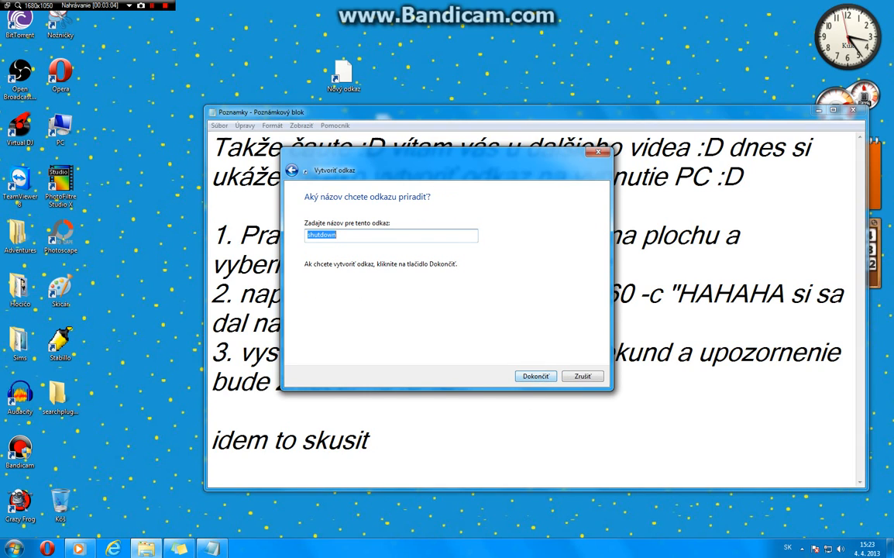
- In the Poznamky notes, leave a blank line below "idem to skusit" and write "Pomenujte to ako internet explorer :D"
key("Return")
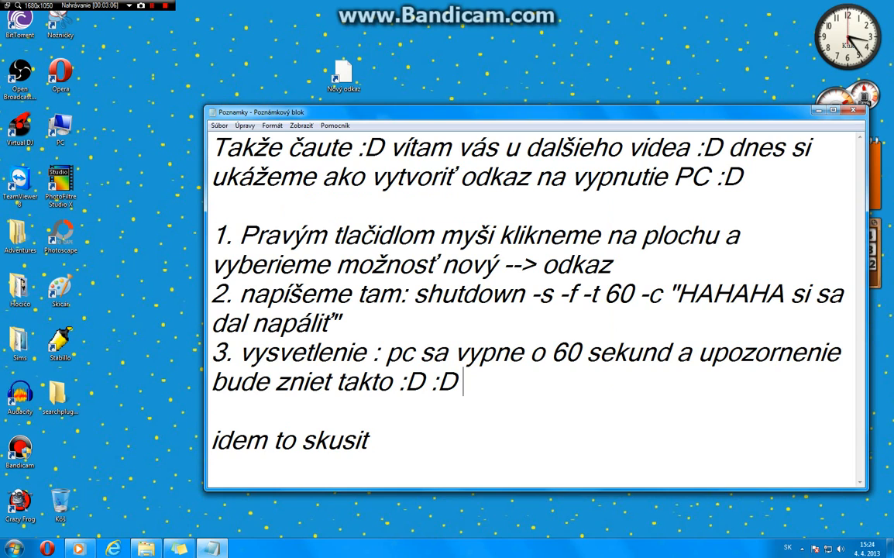
key("Down")
key("Down")
key("Return")
key("Return")
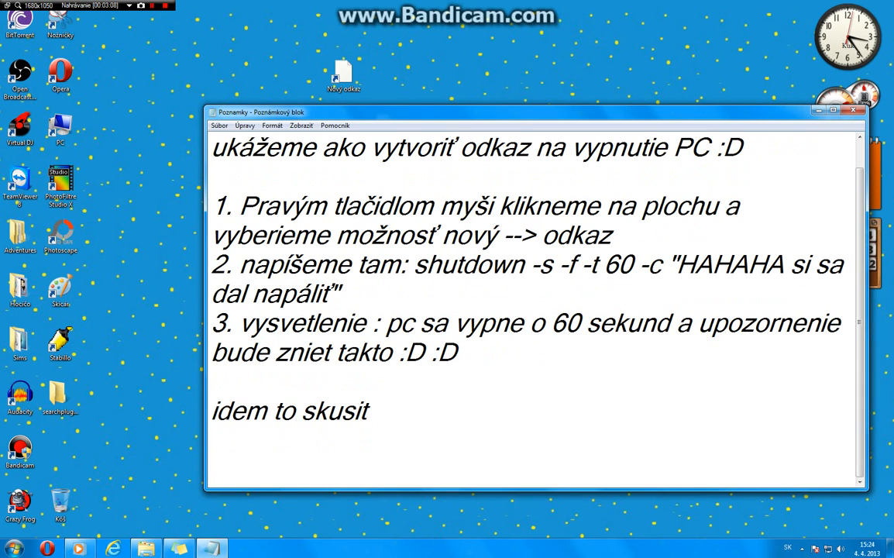
type("Pomenujte ")
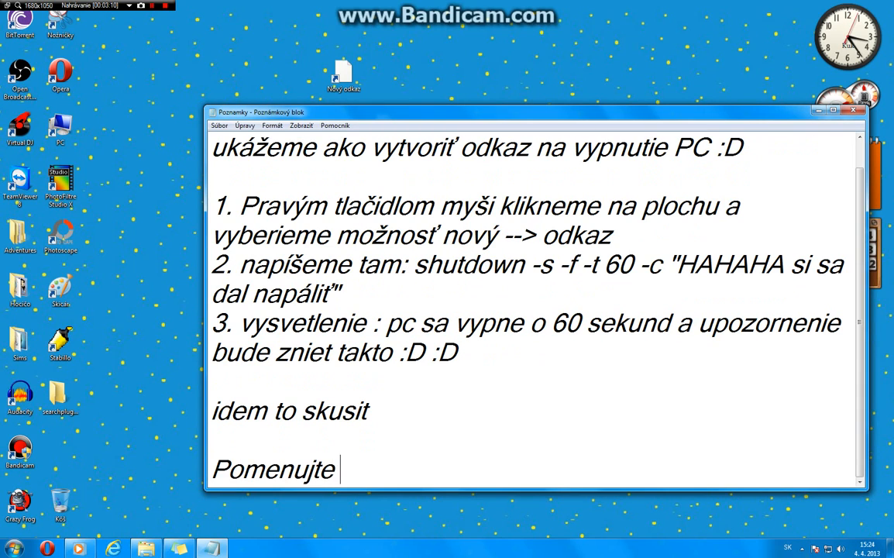
type("to ako inr")
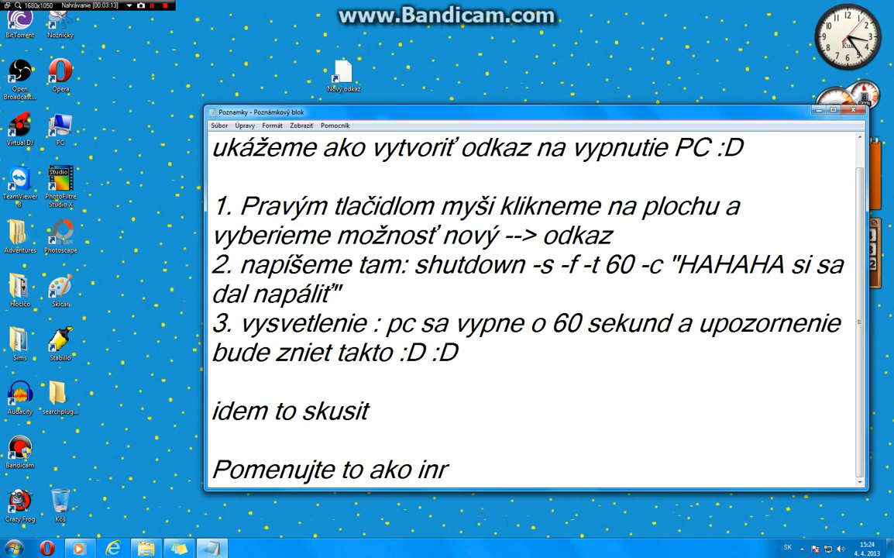
key("BackSpace")
type("ternet ")
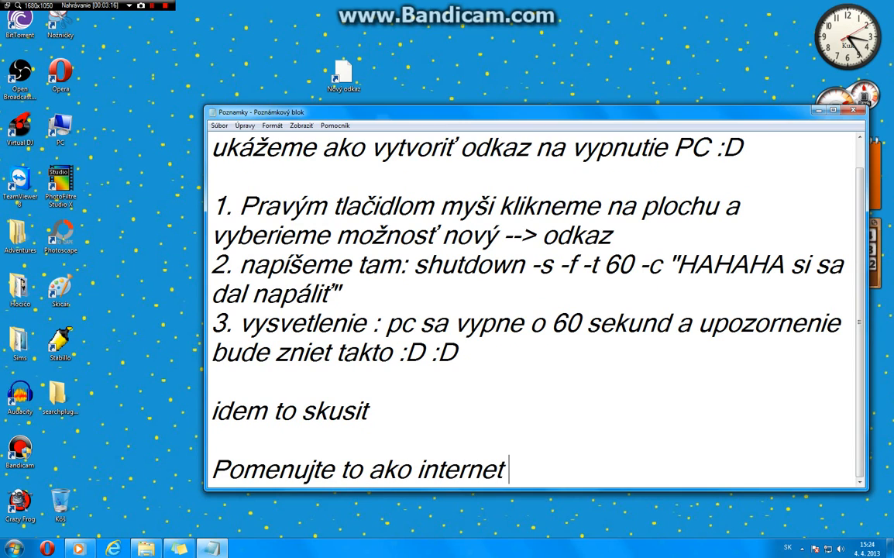
type("explorer :D")
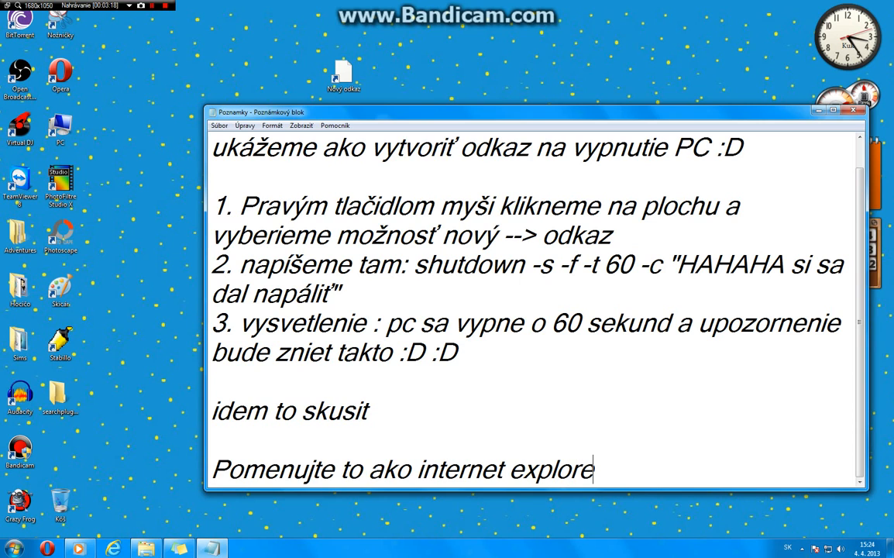
- Return to the shortcut wizard, name the shortcut "Internet Explorer" and finish creating it
left_click(213, 548)
left_click(367, 234)
key("ctrl+a")
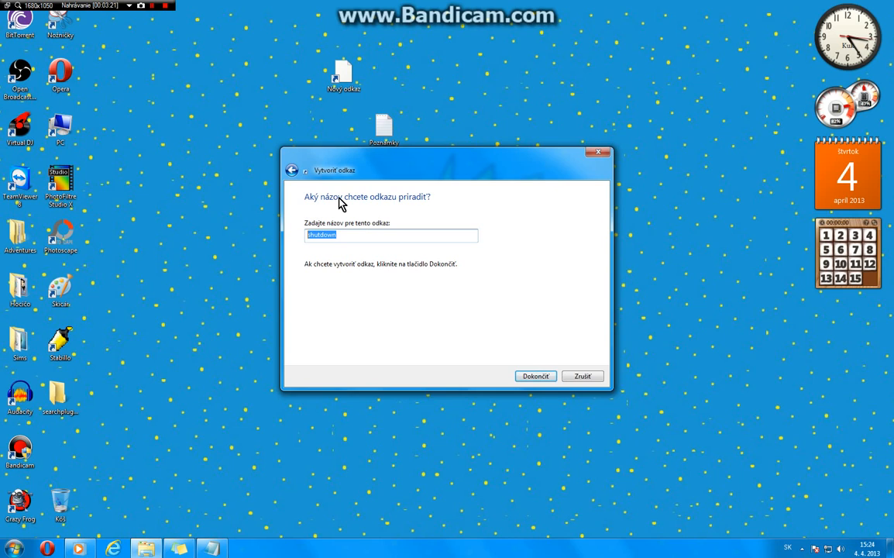
type("Interne")
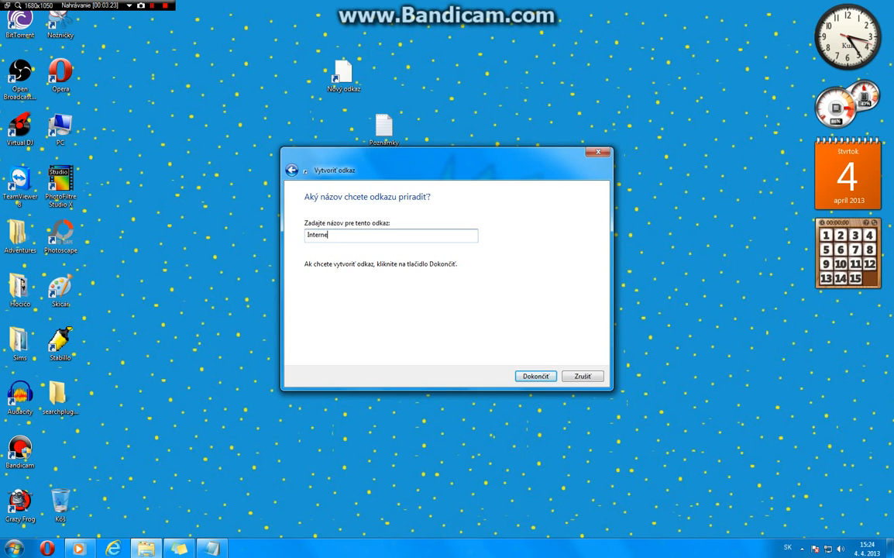
type("t Explorer")
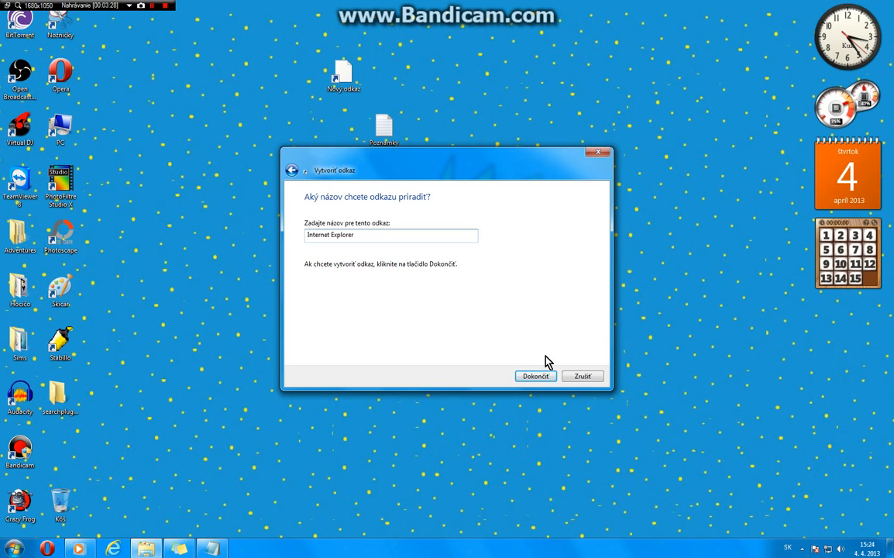
left_click(548, 375)
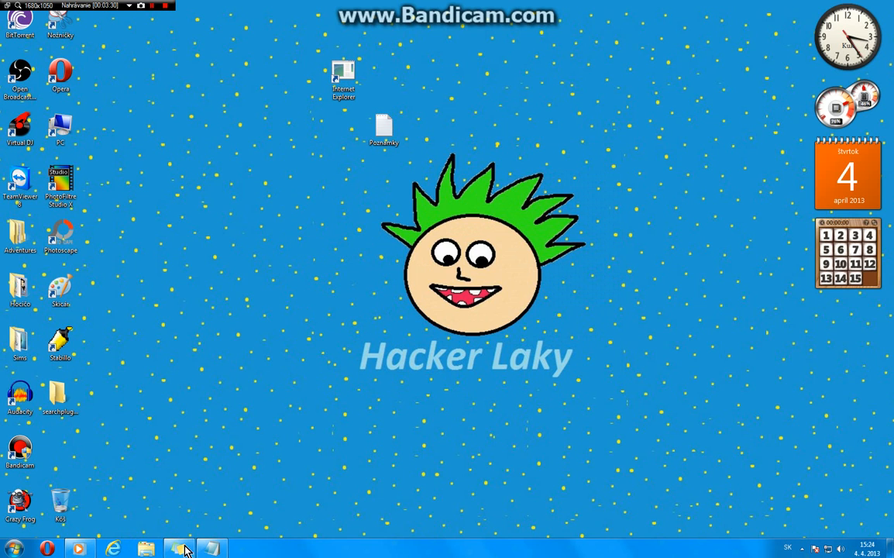
- Back in the Poznamky notes, leave a blank line after the naming instruction and begin a new line with "a klikneme pravym tlačidlo"
left_click(211, 549)
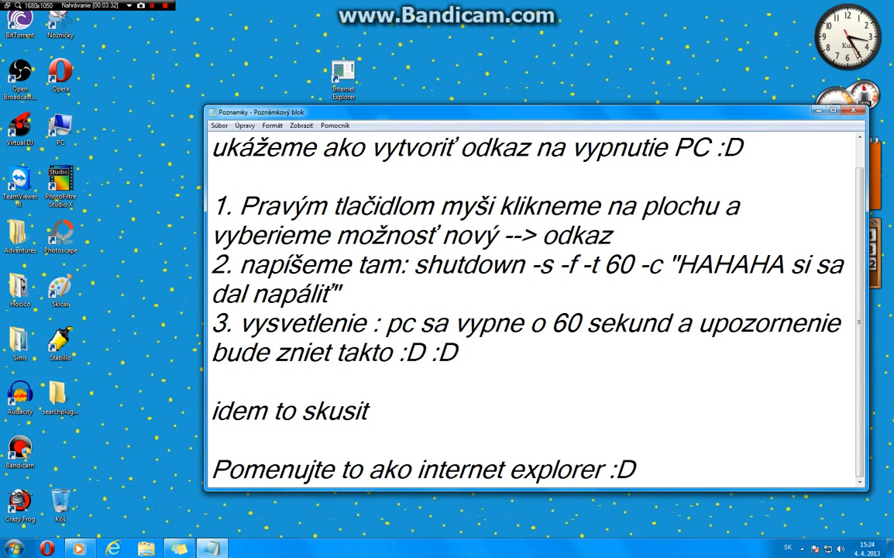
key("Return")
key("Return")
type("a ")
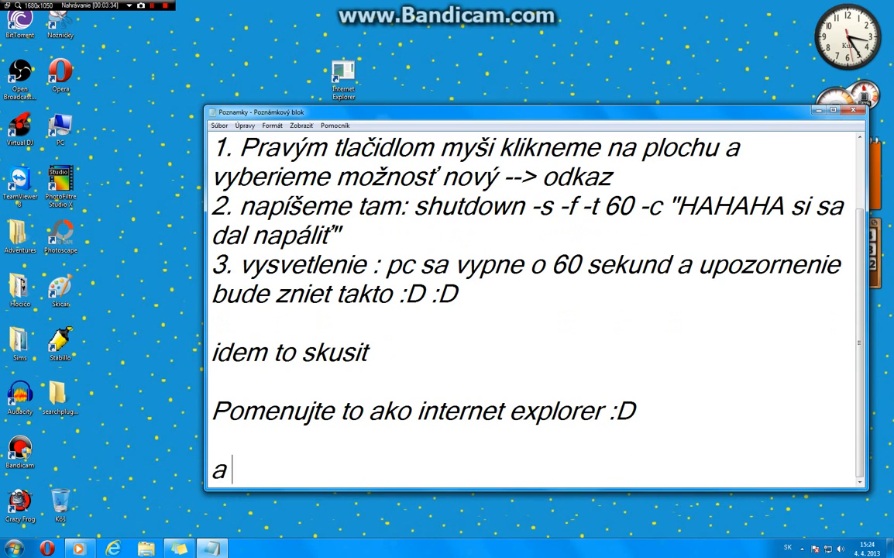
type("klikneme pravym")
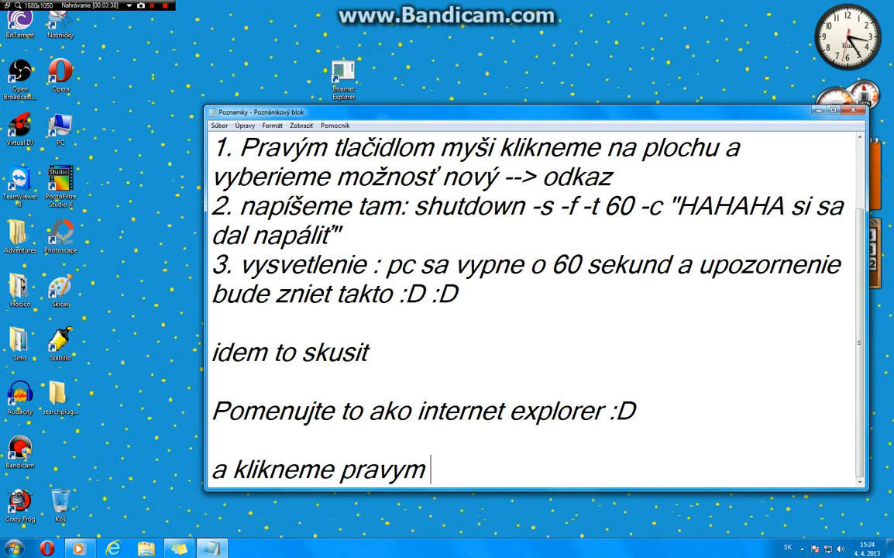
type(" tlačidlo")
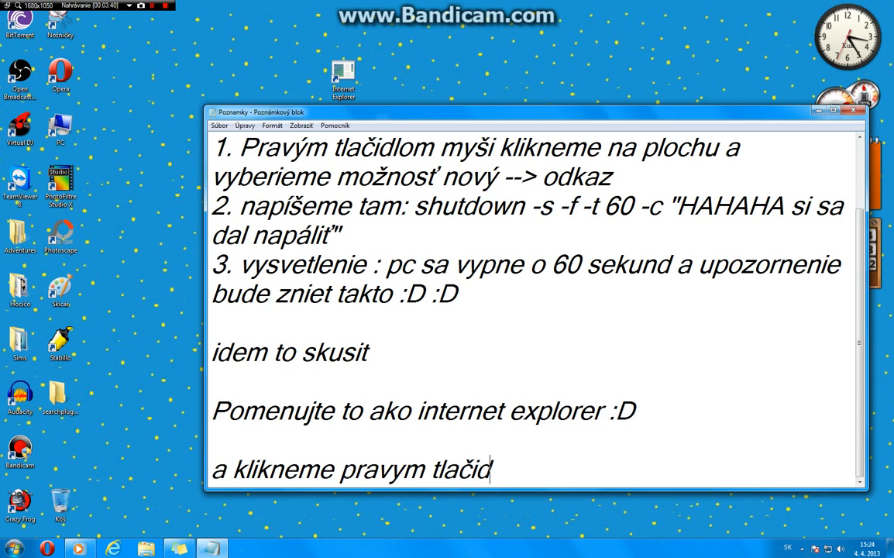